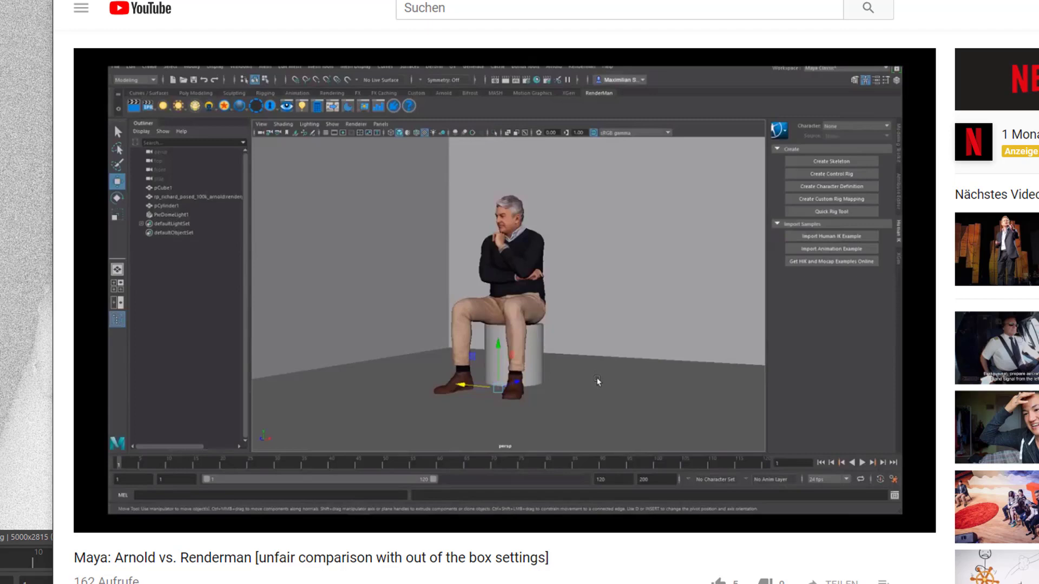
Pause the Maya comparison video and scroll down to its 7 comments.
mouse_move(100, 524)
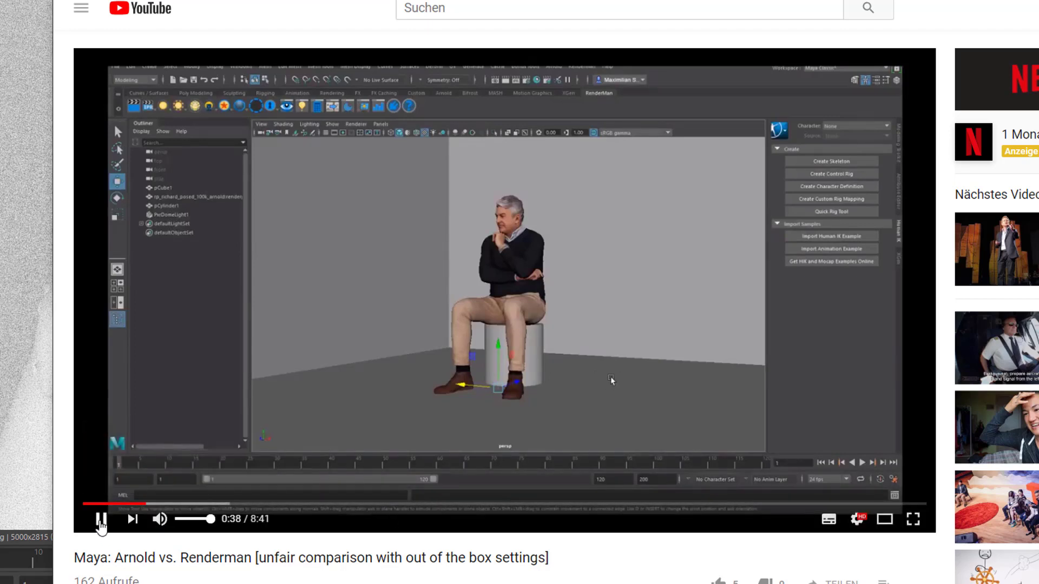
left_click(100, 521)
scroll(100, 520, "down", 7)
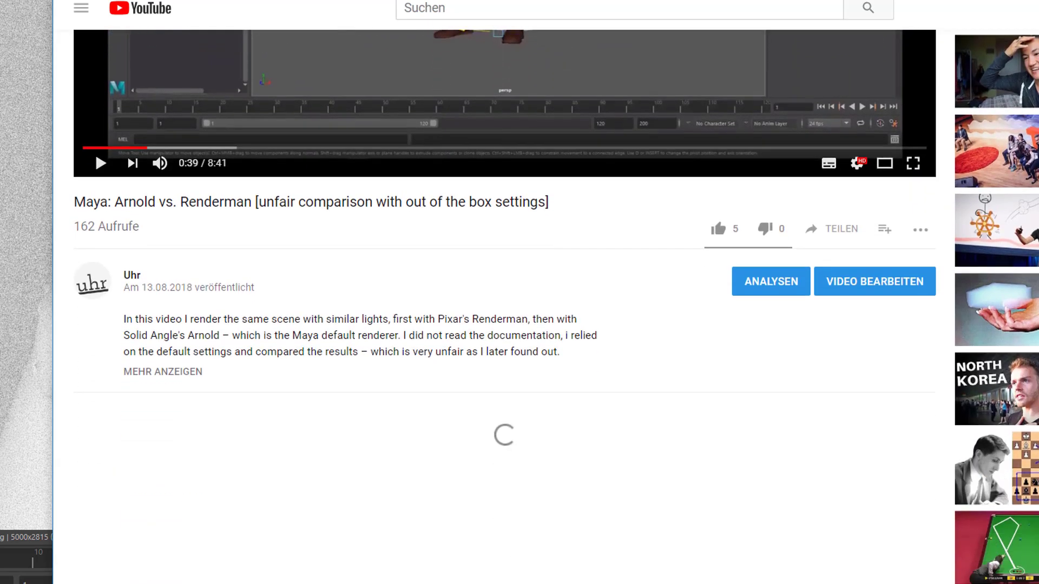
scroll(519, 306, "down", 4)
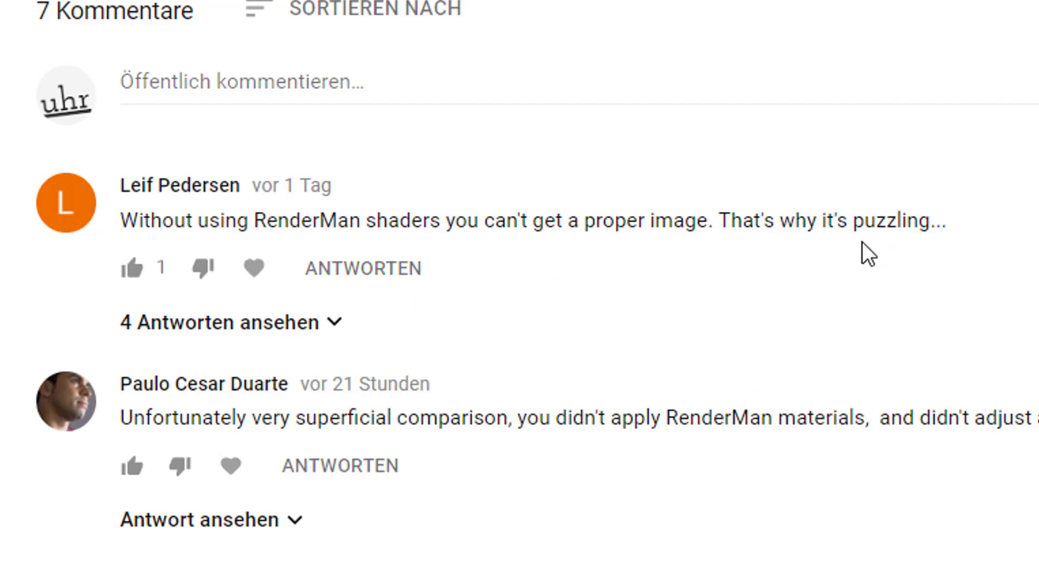
Expand and read the four replies under the RenderMan shaders comment, then scroll back up.
left_click(314, 325)
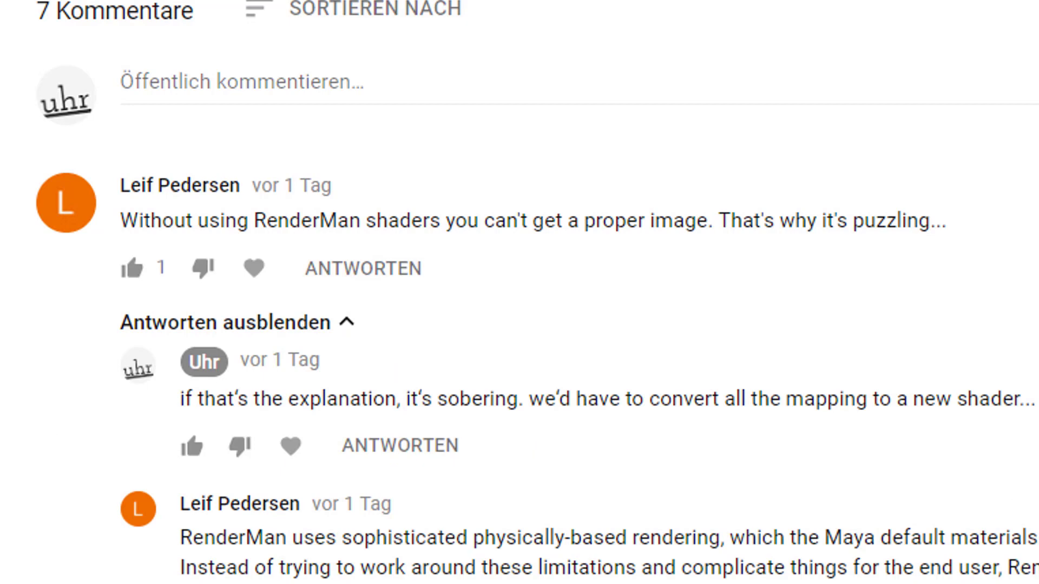
scroll(519, 293, "down", 10)
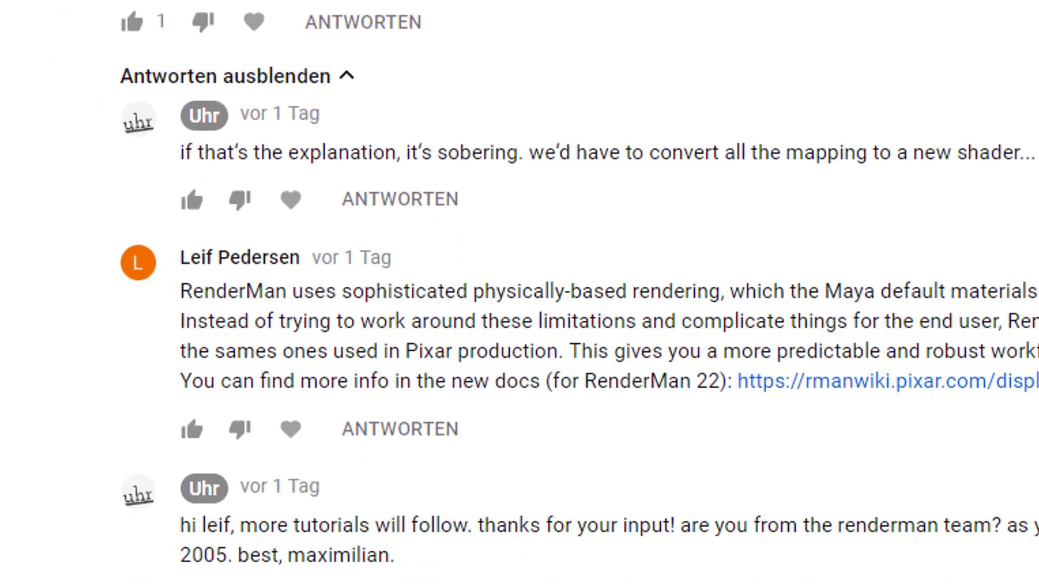
scroll(519, 293, "down", 2)
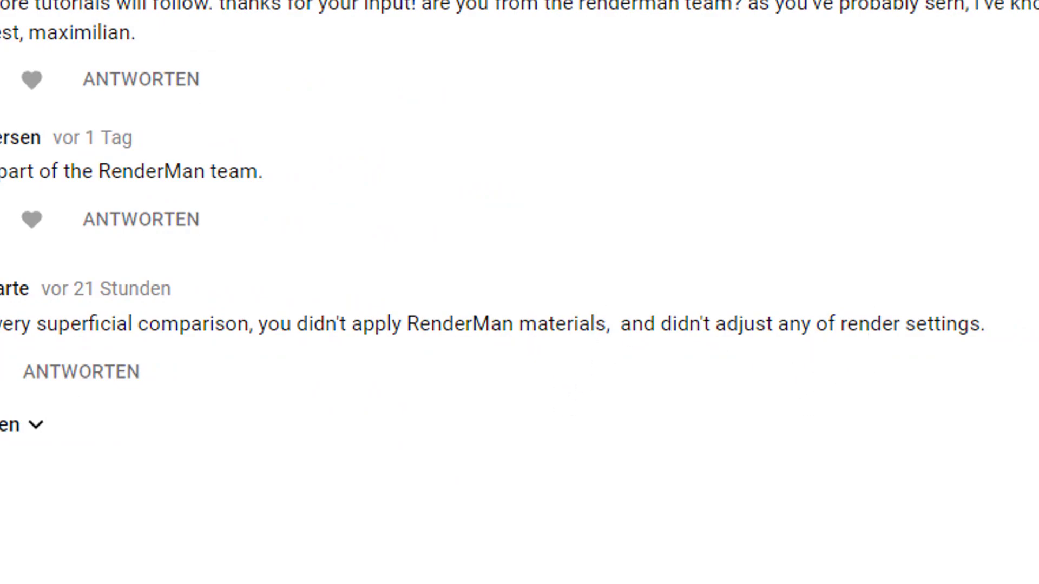
scroll(519, 292, "up", 15)
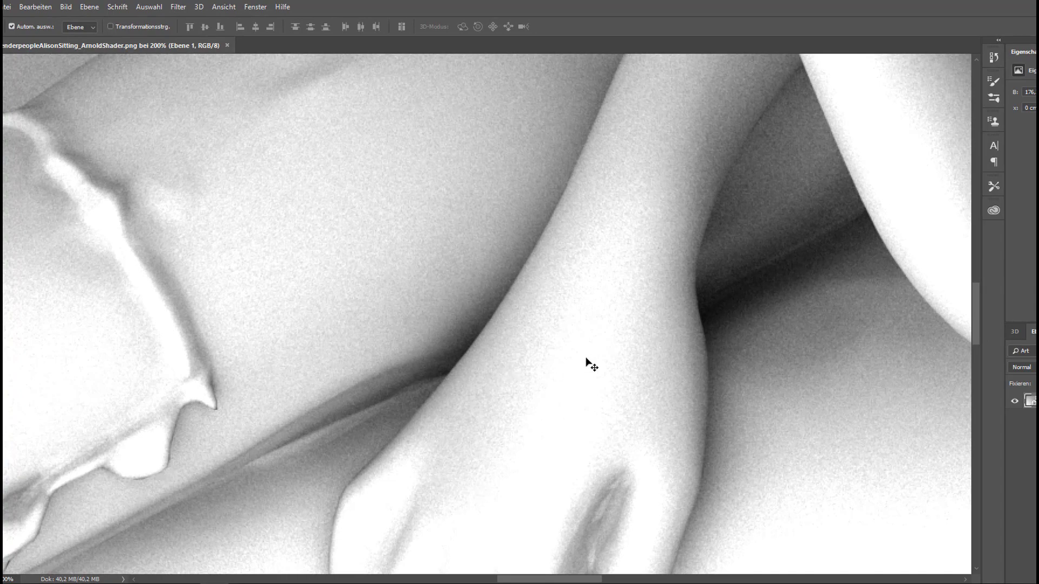
Pan the 200% view from the hand down the thigh to the dark vertical line below the arm.
left_click_drag(601, 420, 622, 208)
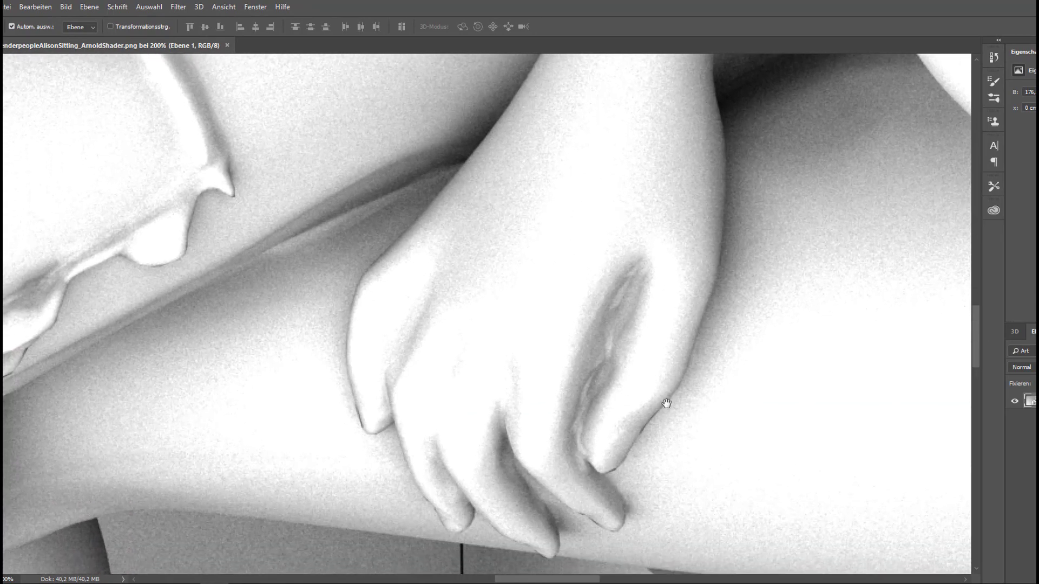
left_click_drag(667, 403, 670, 341)
left_click_drag(626, 419, 663, 353)
left_click_drag(584, 566, 693, 385)
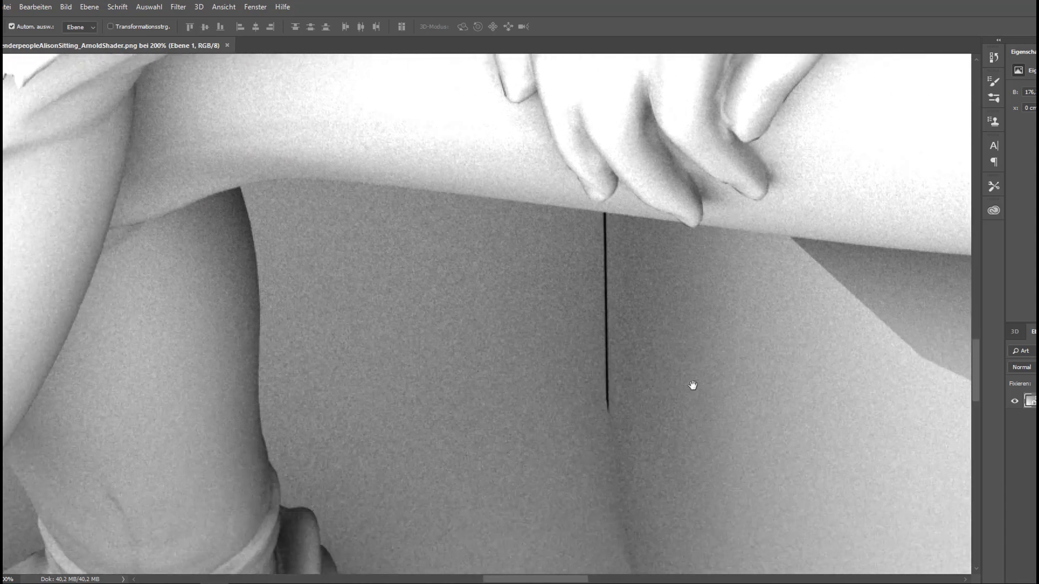
left_click_drag(654, 470, 628, 424)
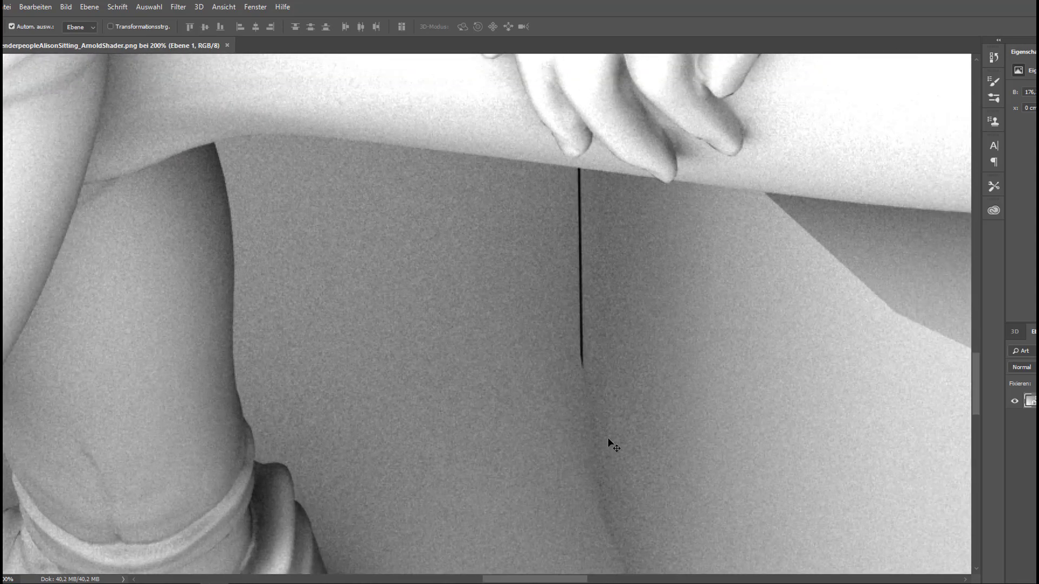
left_click_drag(682, 482, 639, 396)
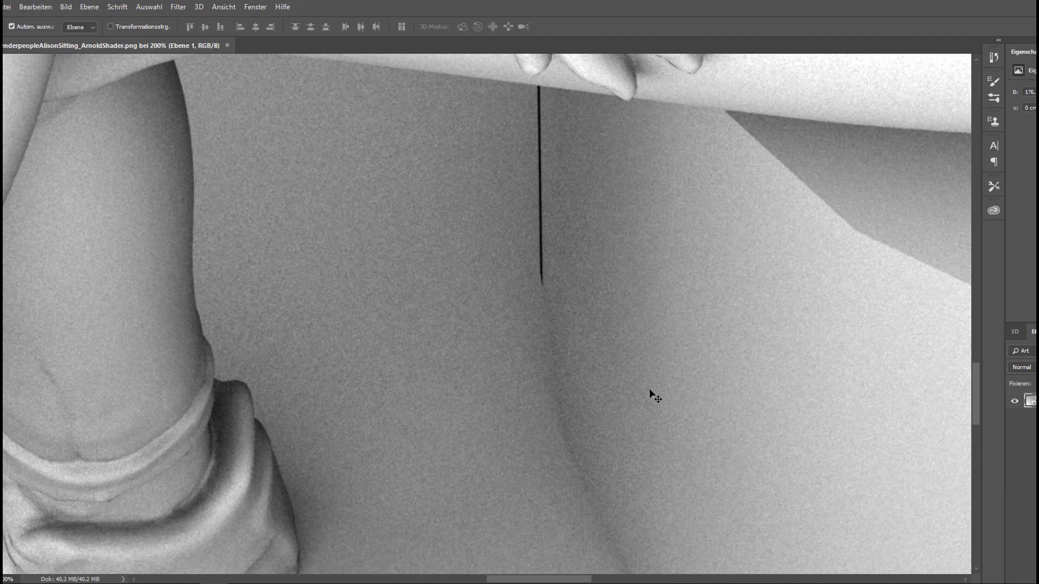
Zoom out the Arnold render and pan up to the torso and head.
key("ctrl+minus")
key("ctrl+minus")
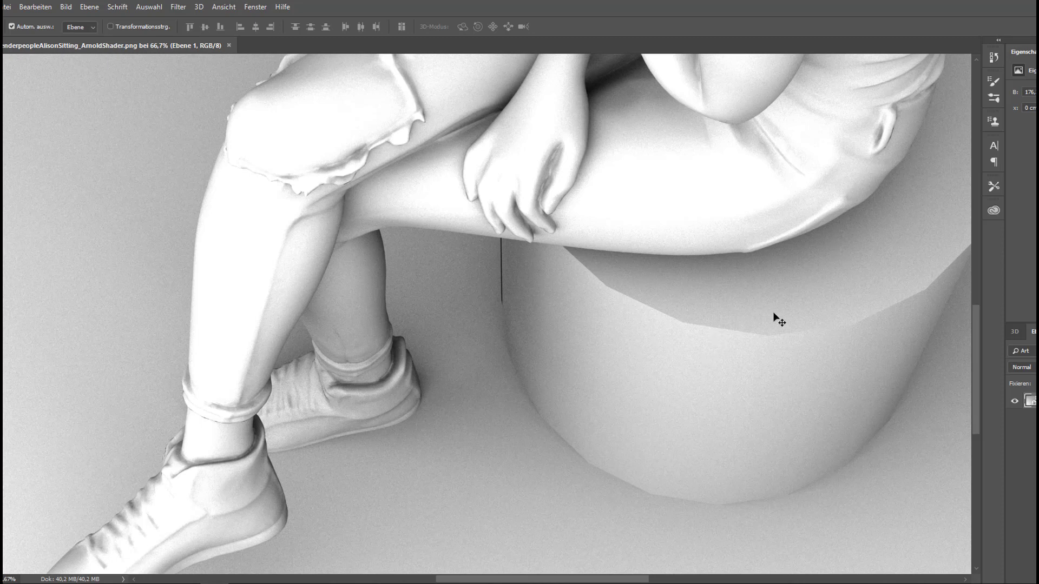
left_click_drag(773, 312, 510, 496)
scroll(608, 390, "up", 5)
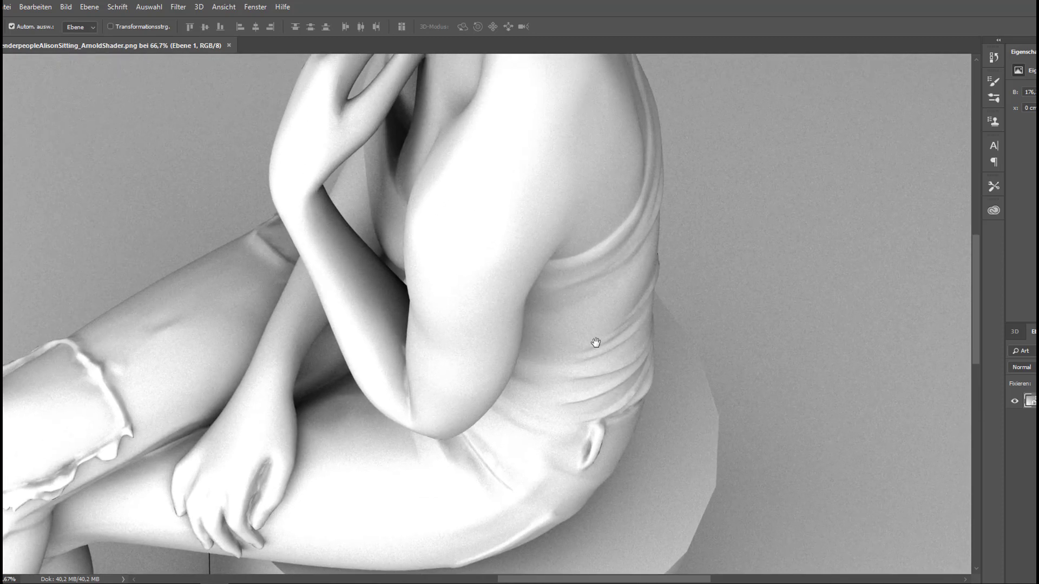
scroll(629, 450, "up", 5)
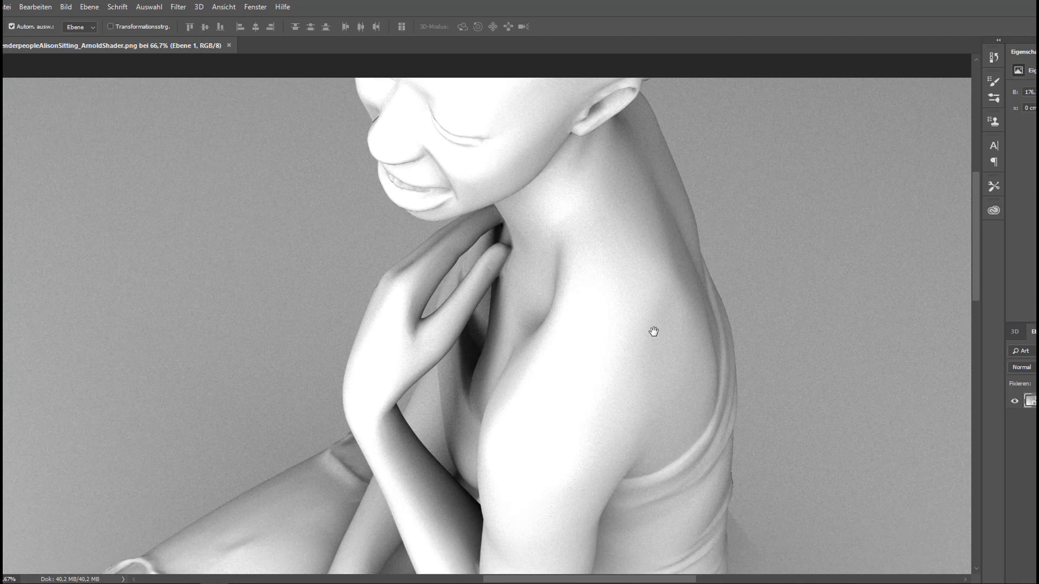
scroll(541, 243, "down", 5)
scroll(487, 217, "up", 5)
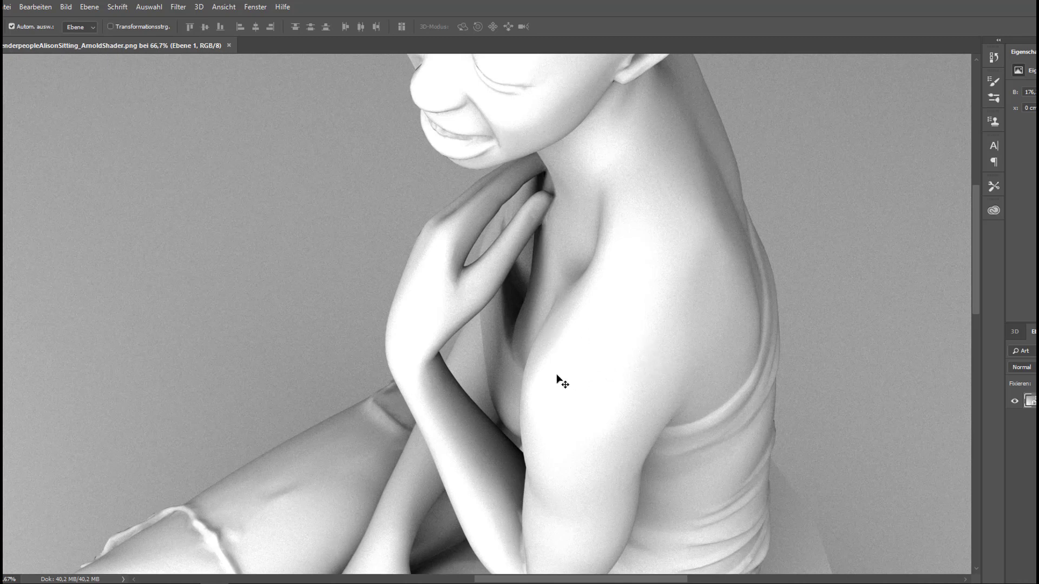
Pan back down to the crossed lower legs, sneakers and stool.
left_click_drag(508, 380, 589, 251)
left_click_drag(538, 395, 768, 292)
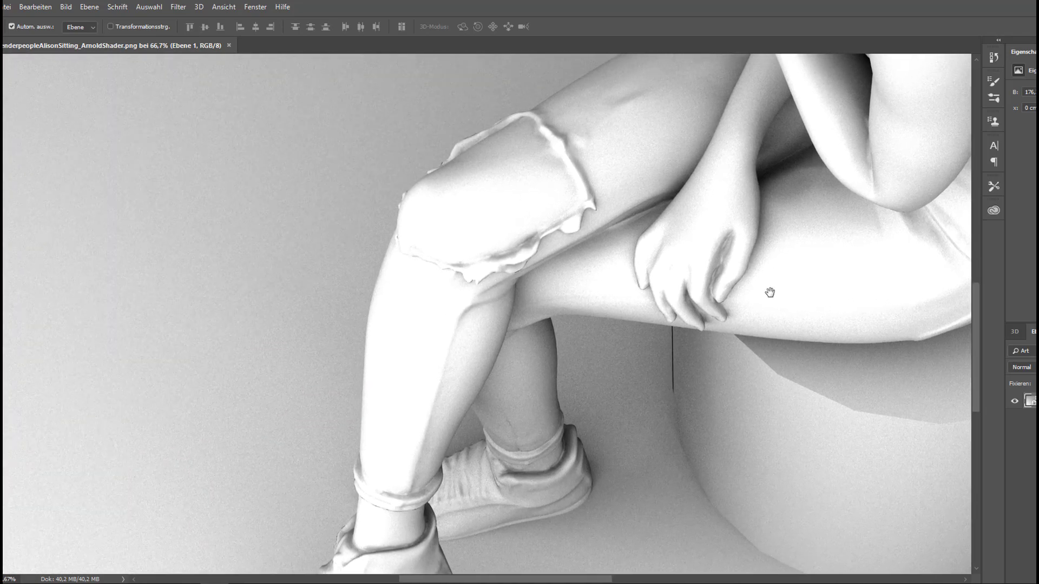
left_click_drag(633, 453, 519, 323)
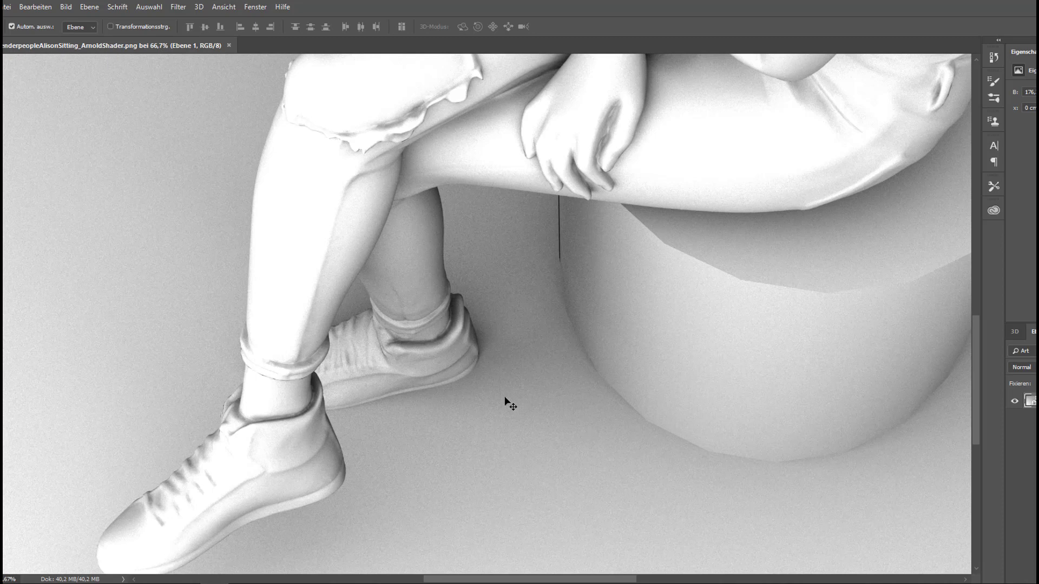
Zoom the Arnold render to 100% to see the sneakers and stool at actual pixel size.
key("ctrl+plus")
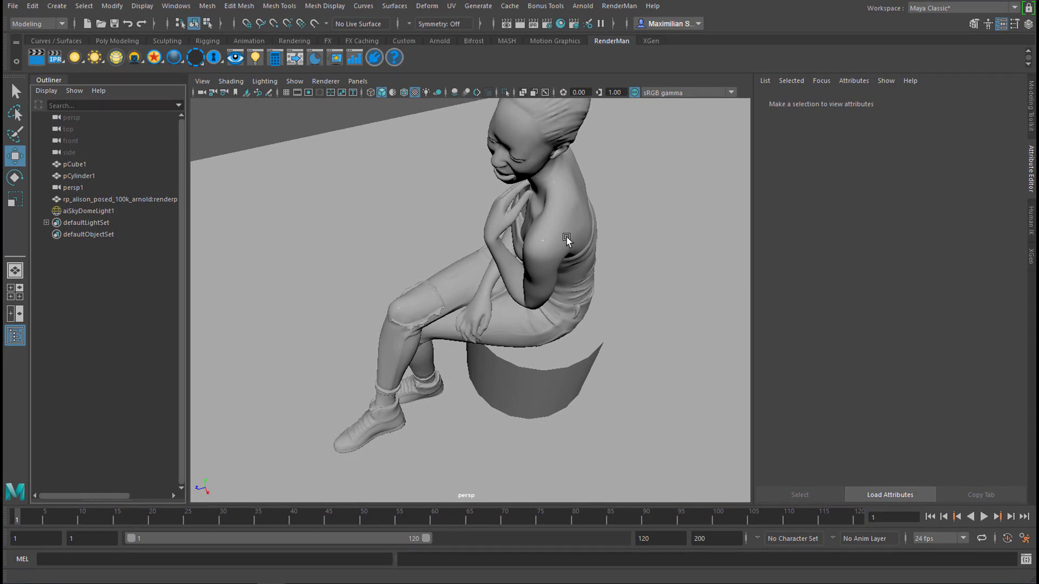
scroll(563, 246, "down", 2)
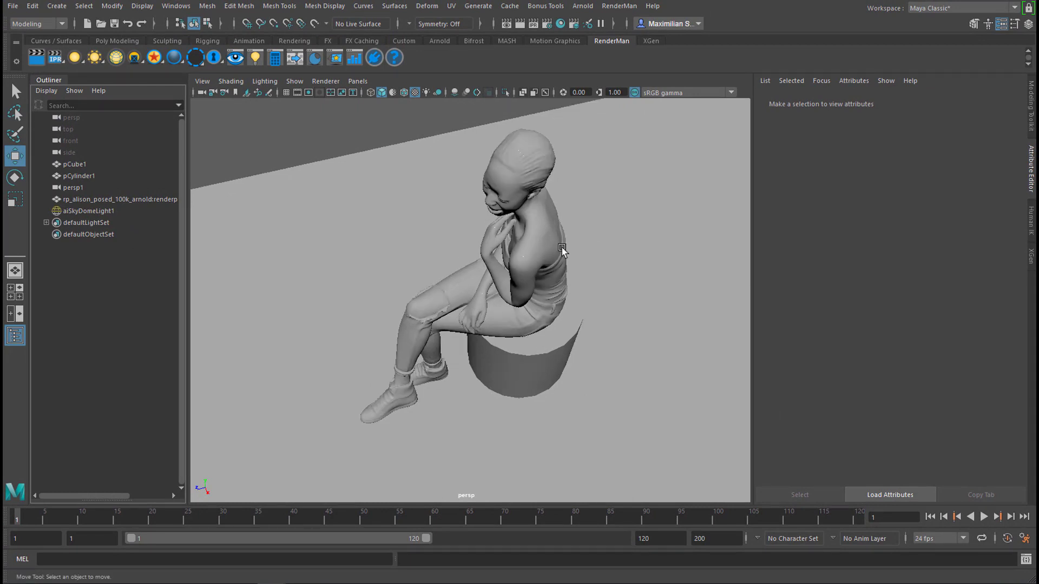
scroll(563, 249, "up", 2)
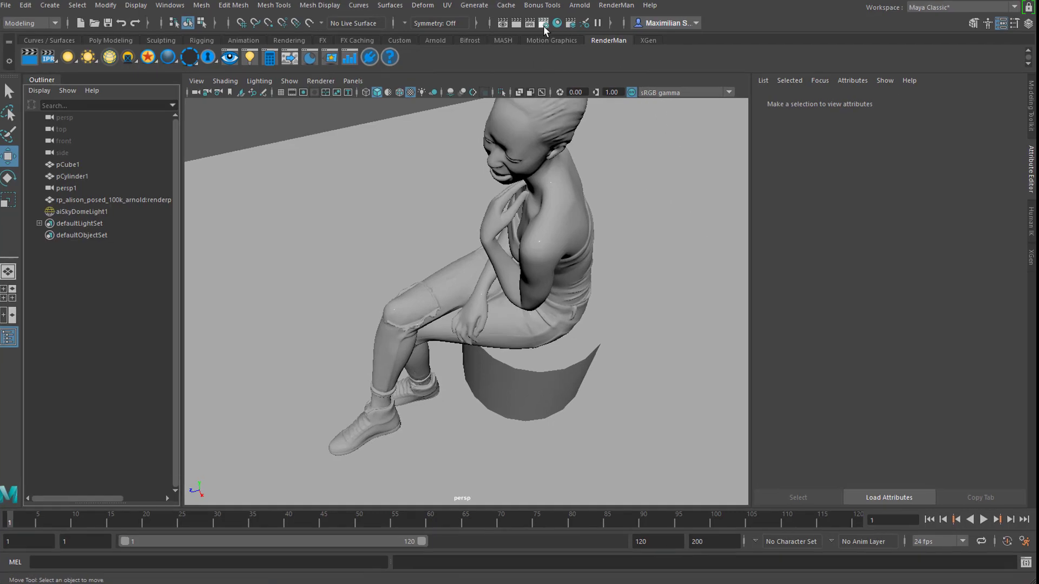
Show Arnold's sampling values (Camera AA 5, Diffuse/Specular/Transmission 2) and the renderer list.
left_click(546, 25)
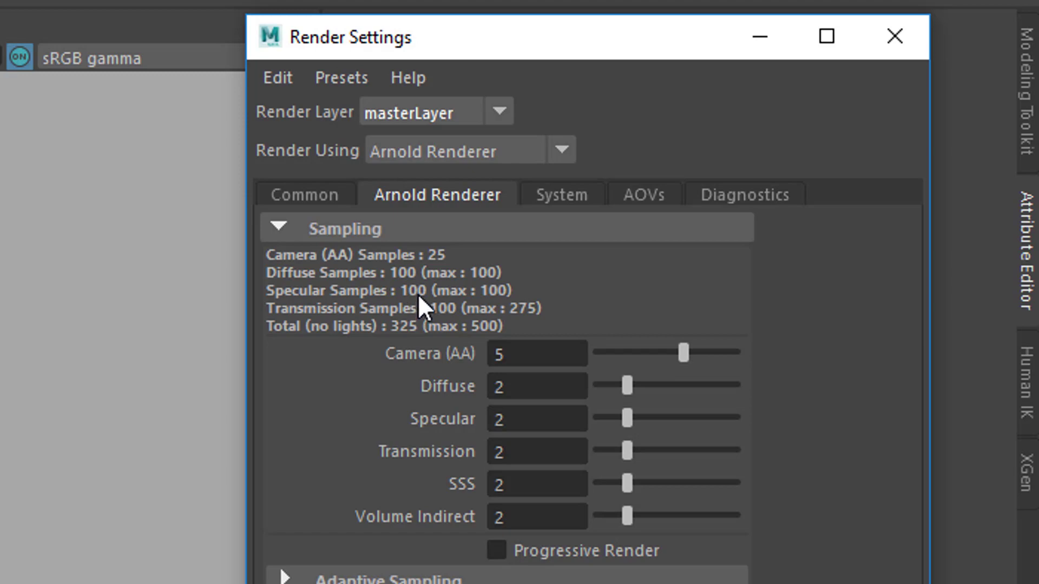
left_click(562, 152)
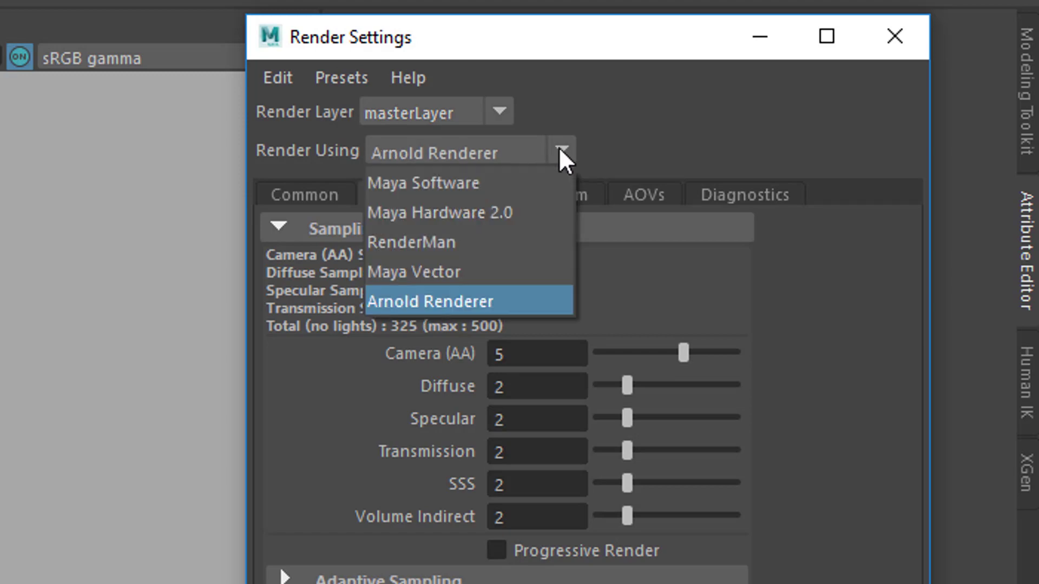
Switch to RenderMan, check Max Samples 120 and Pixel Variance 0.01, then close Render Settings.
left_click(496, 242)
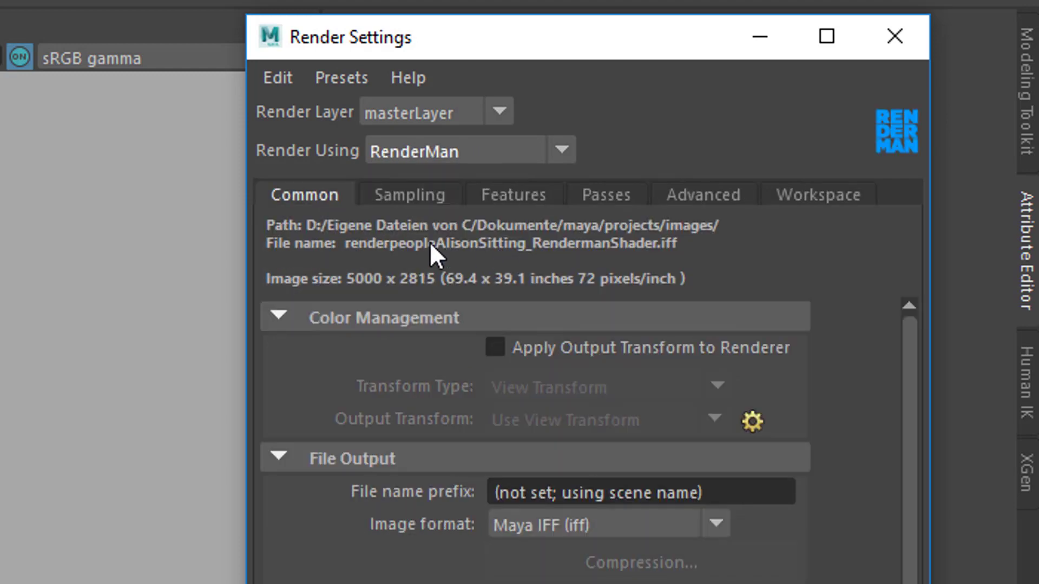
left_click(402, 194)
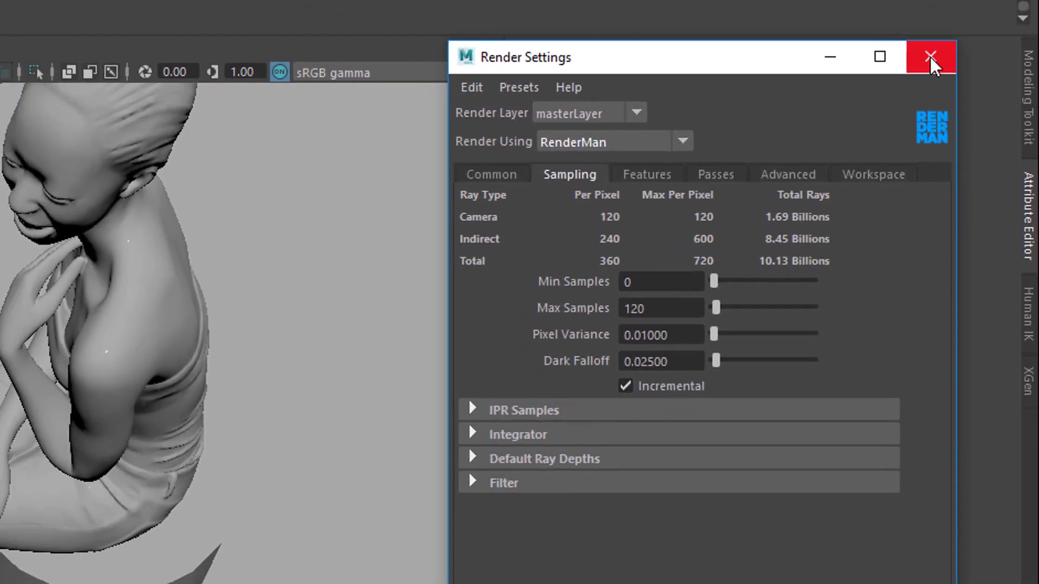
left_click(903, 40)
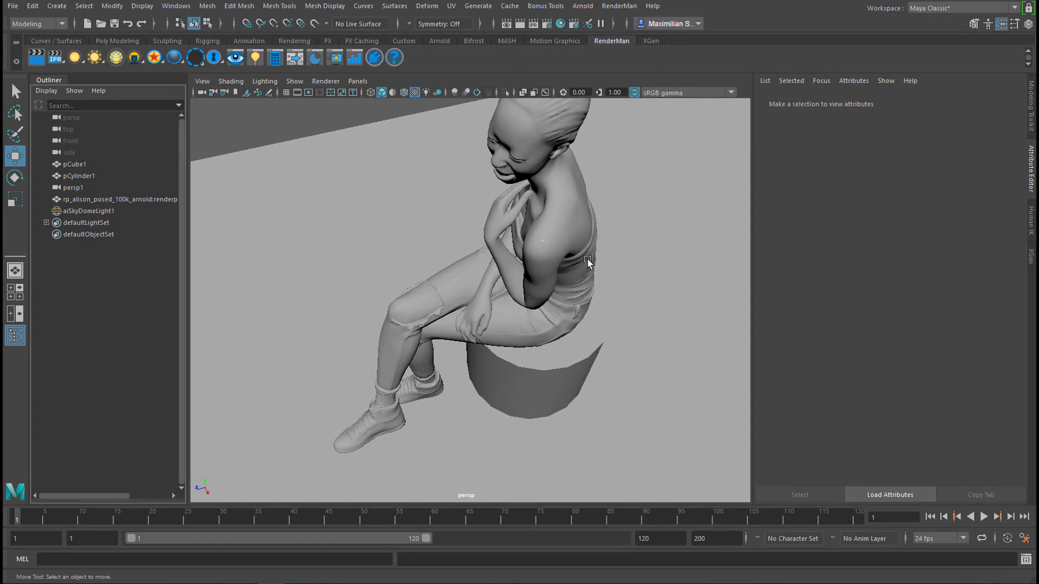
Show the figure's aiStandardSurface1 material, then the aiSkyDomeLight1 settings at intensity 2.400.
left_click(571, 241)
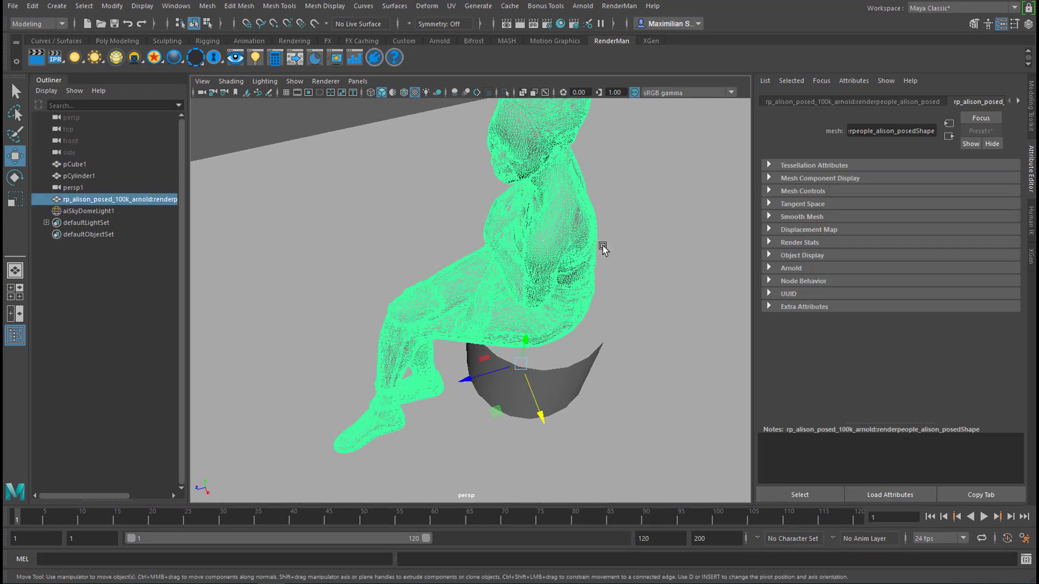
left_click(1019, 101)
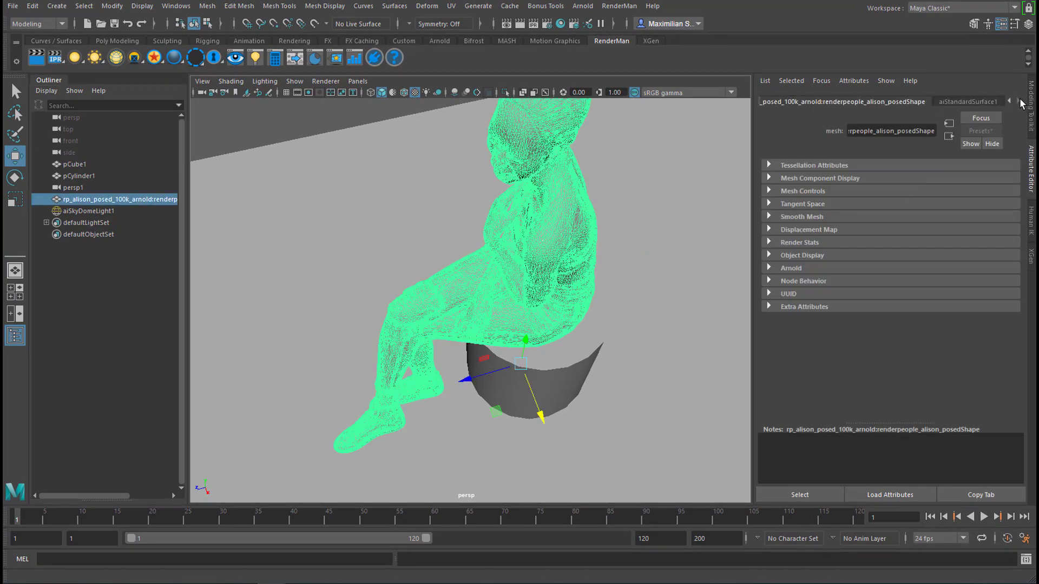
left_click(970, 102)
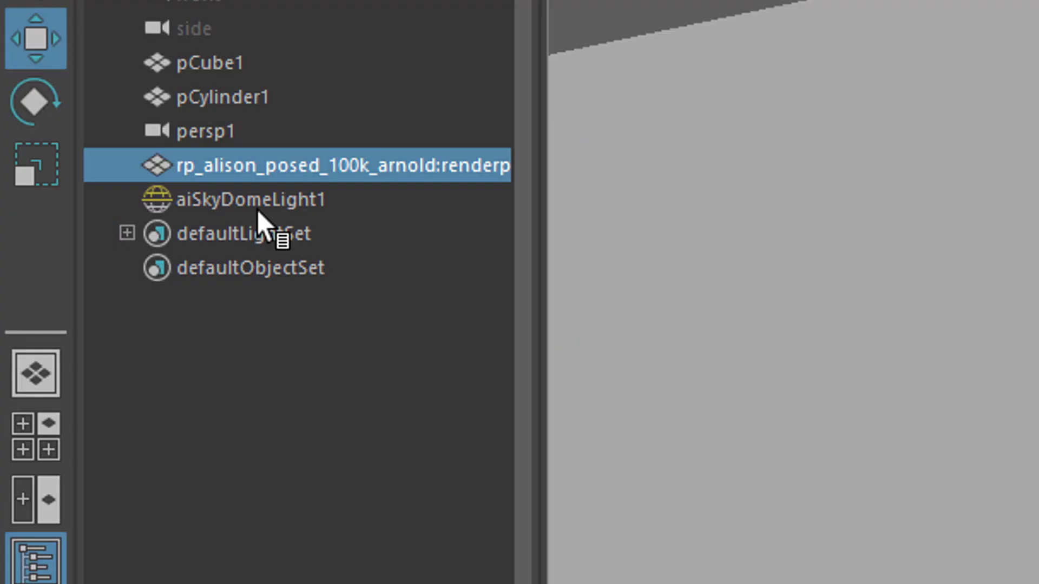
left_click(256, 204)
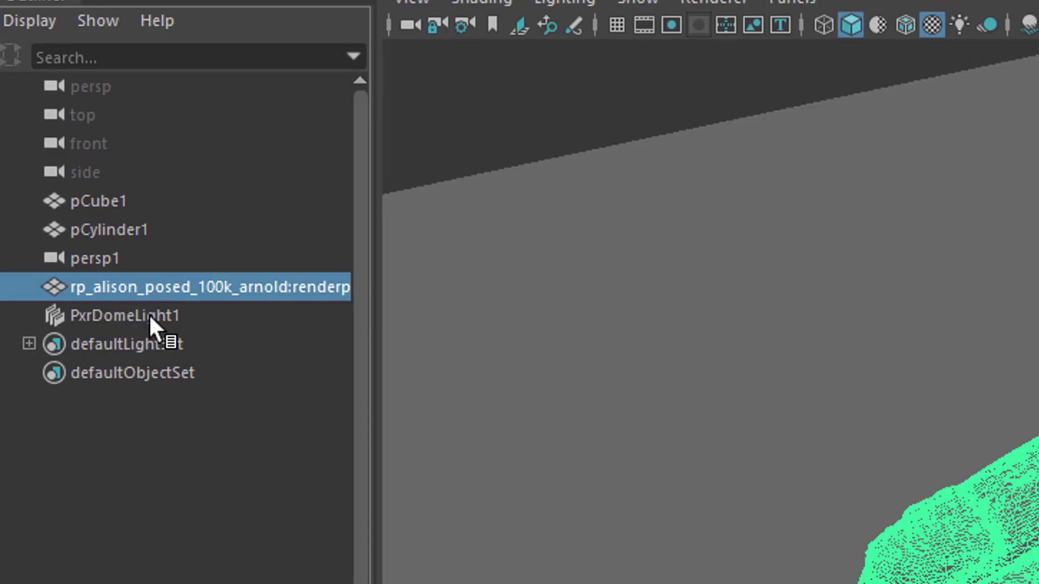
Select PxrDomeLight1 to show its intensity 2.0 and exposure 2.0 settings.
left_click(155, 321)
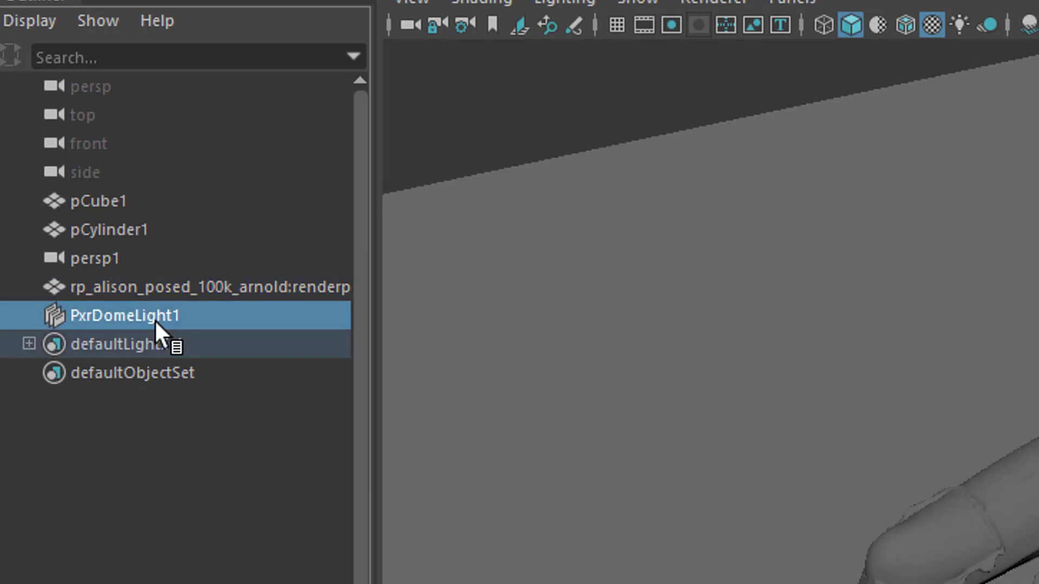